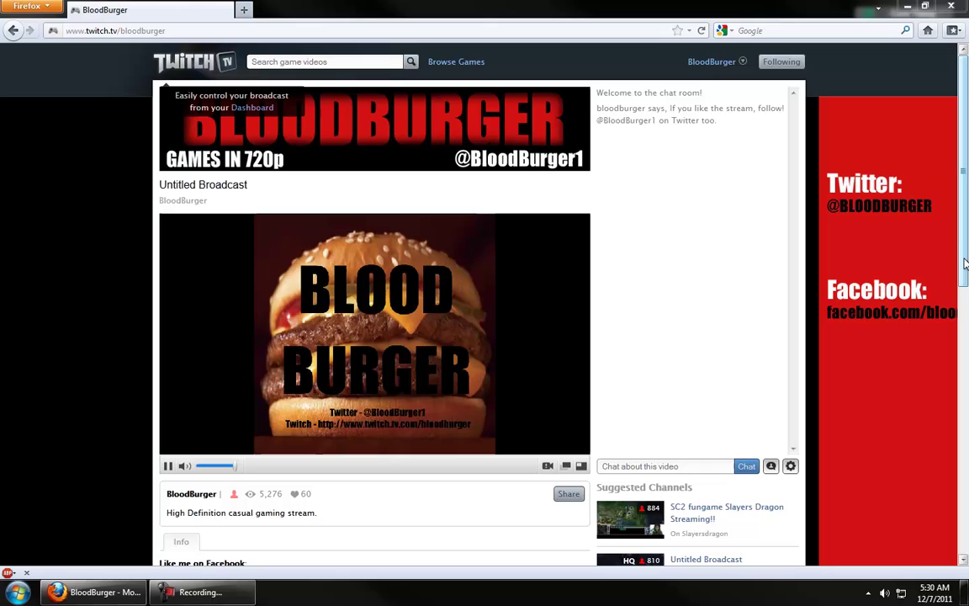
Launch AVer MediaCenter 3D from the Start menu's program list
scroll(815, 251, "down", 10)
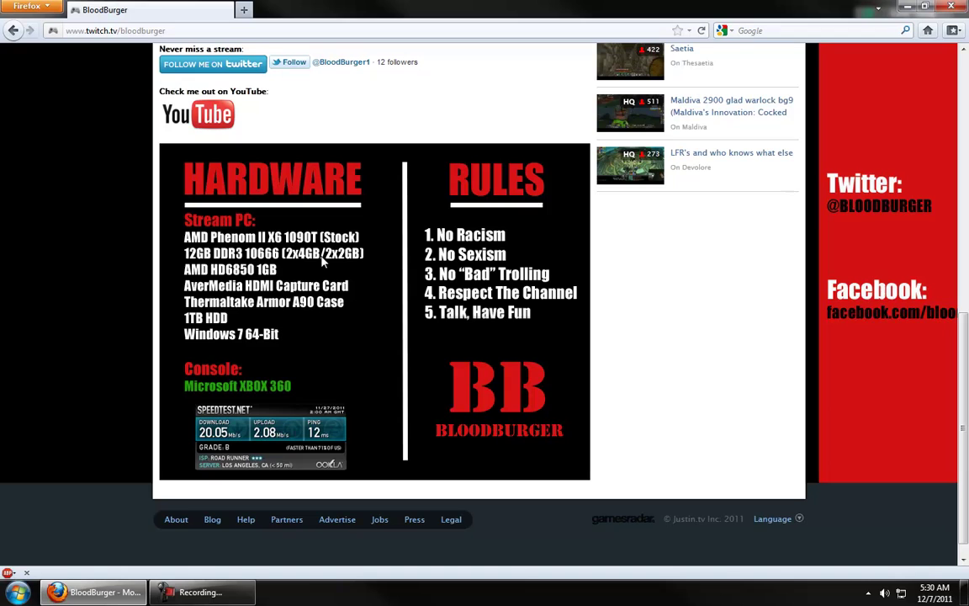
left_click(18, 592)
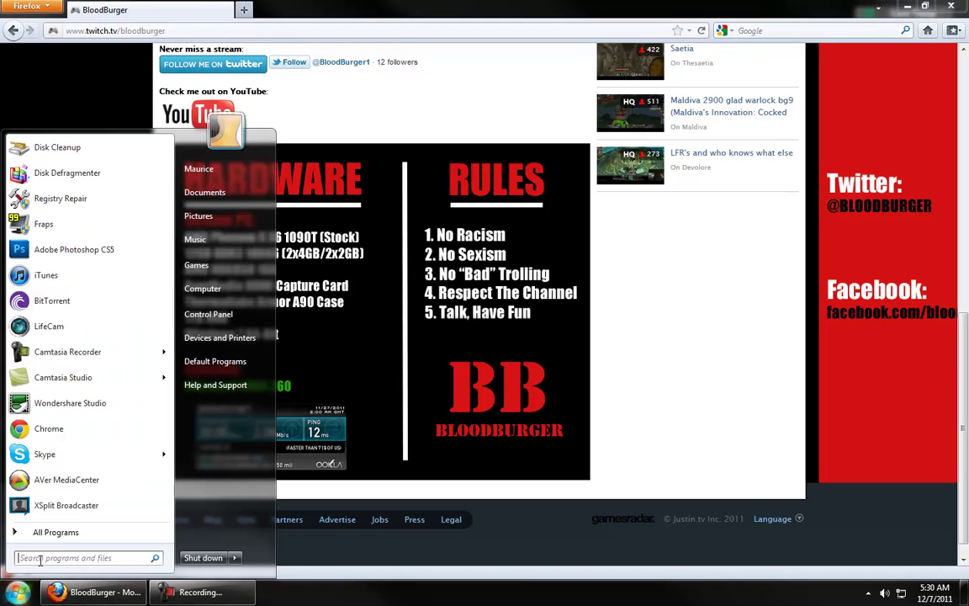
left_click(806, 374)
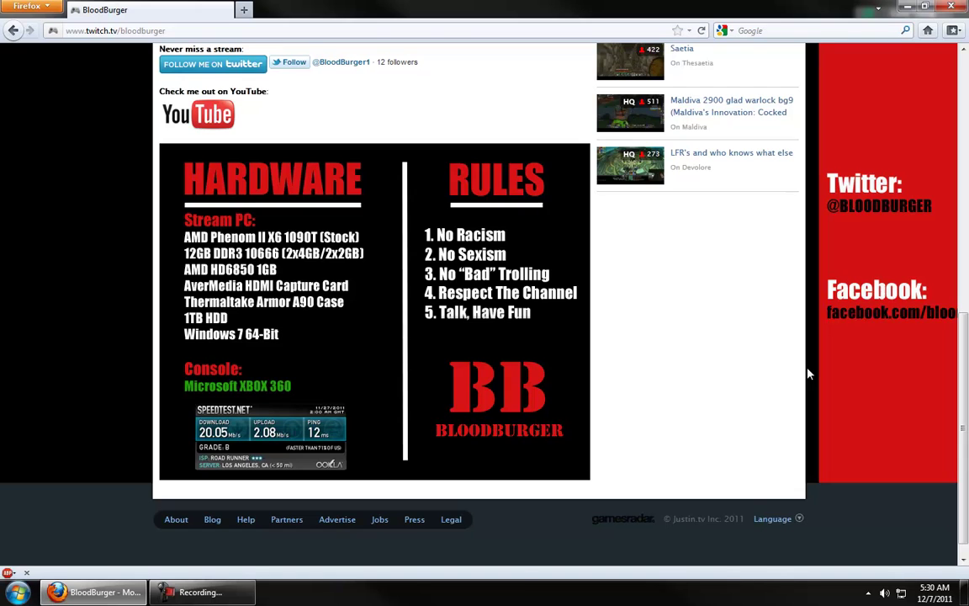
left_click(17, 592)
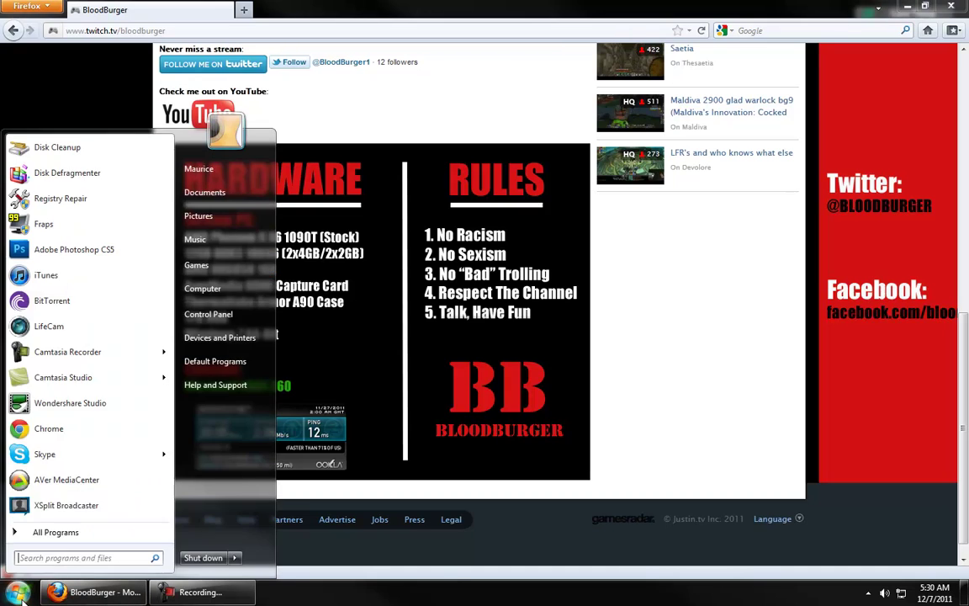
left_click(71, 486)
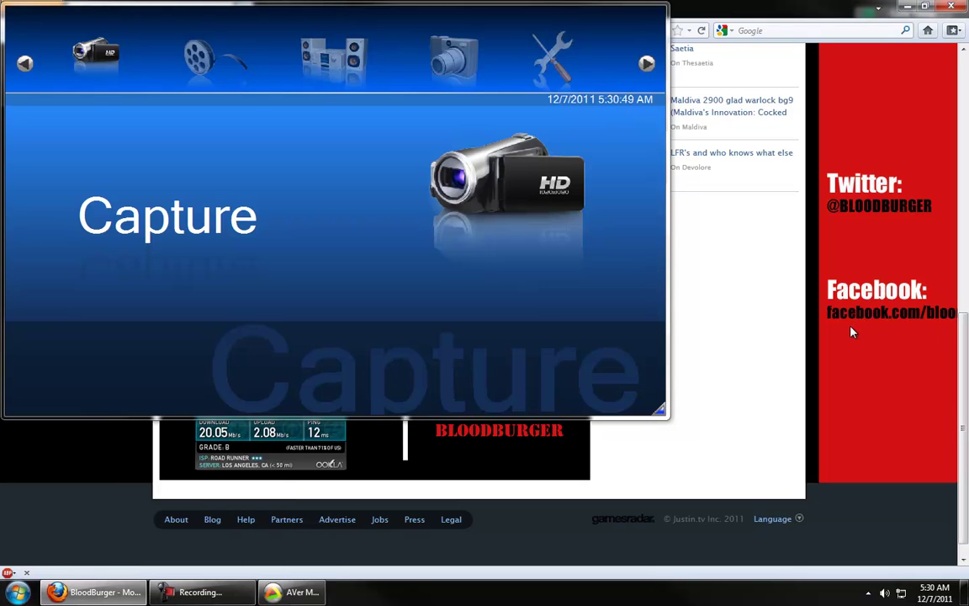
scroll(569, 219, "up", 1)
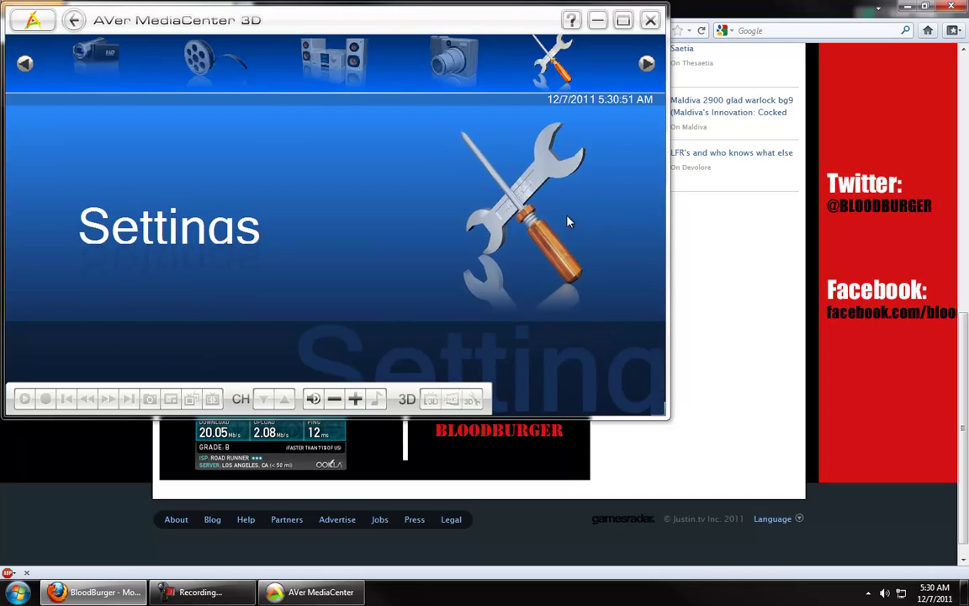
Open AVer MediaCenter's Capture page to preview the Xbox 360 dashboard over HDMI
left_click(93, 55)
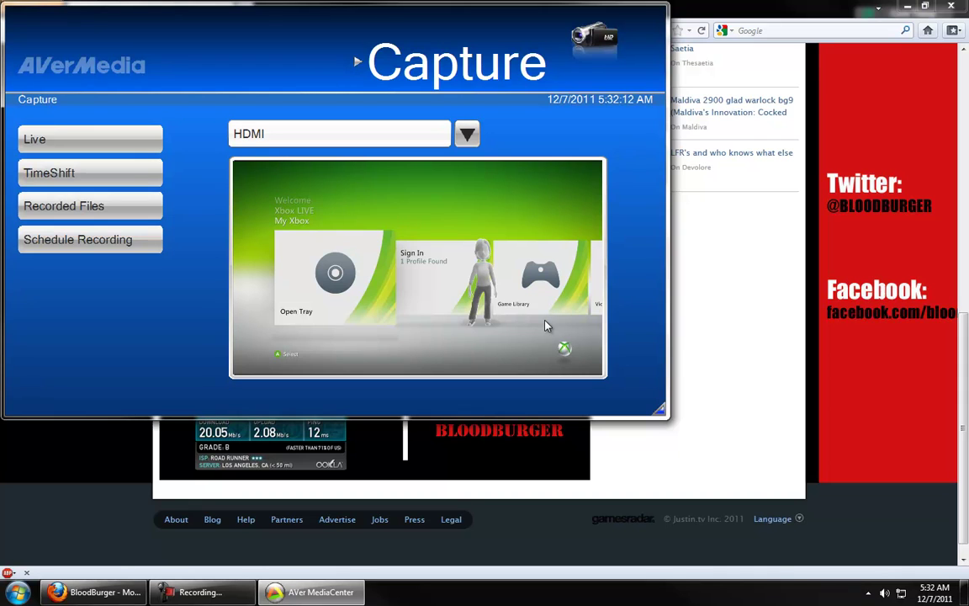
Launch XSplit Broadcaster, move it to the lower right, and show AVer's full-window live Xbox feed
left_click(26, 593)
left_click(33, 504)
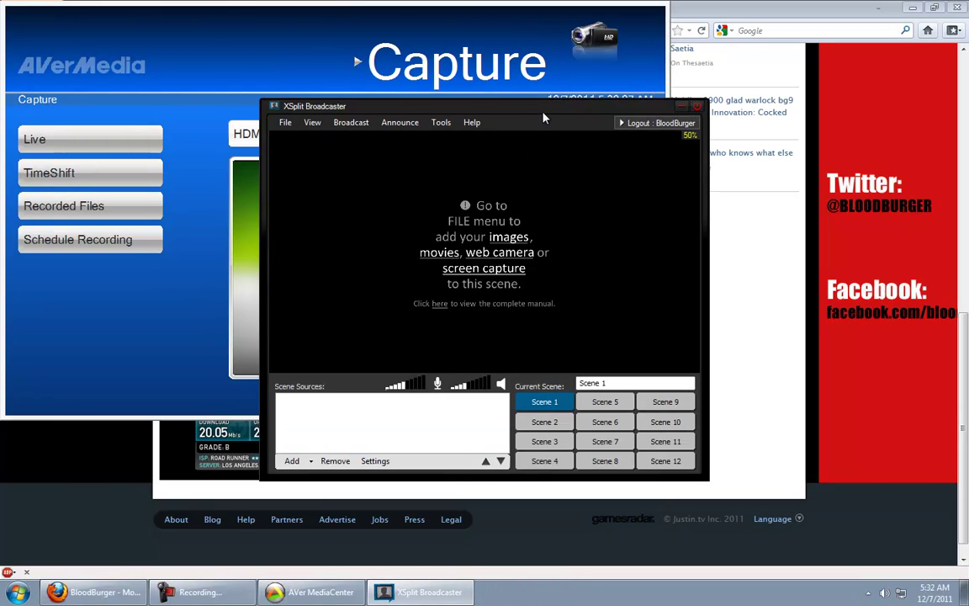
left_click_drag(543, 110, 790, 184)
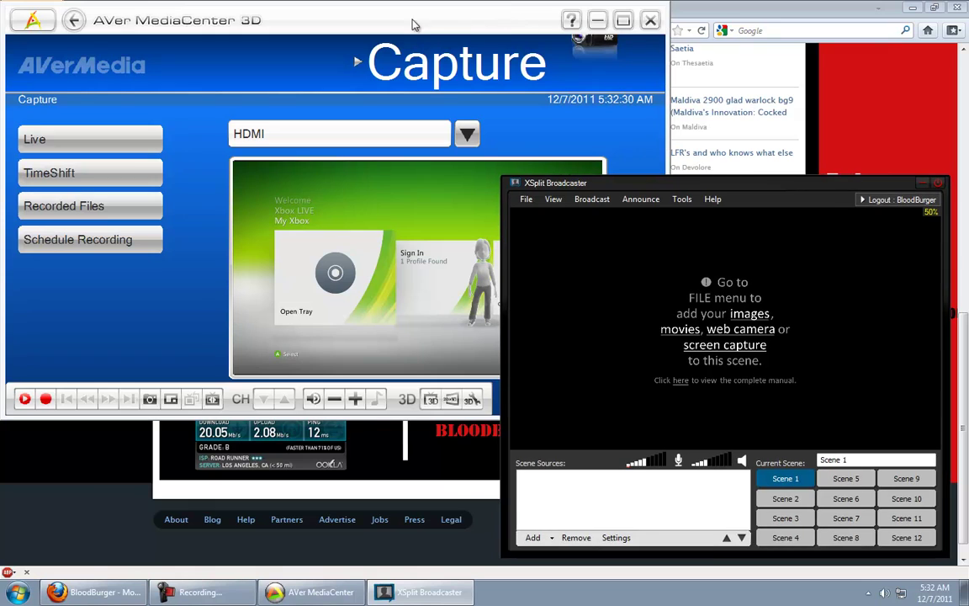
left_click(162, 312)
left_click(115, 143)
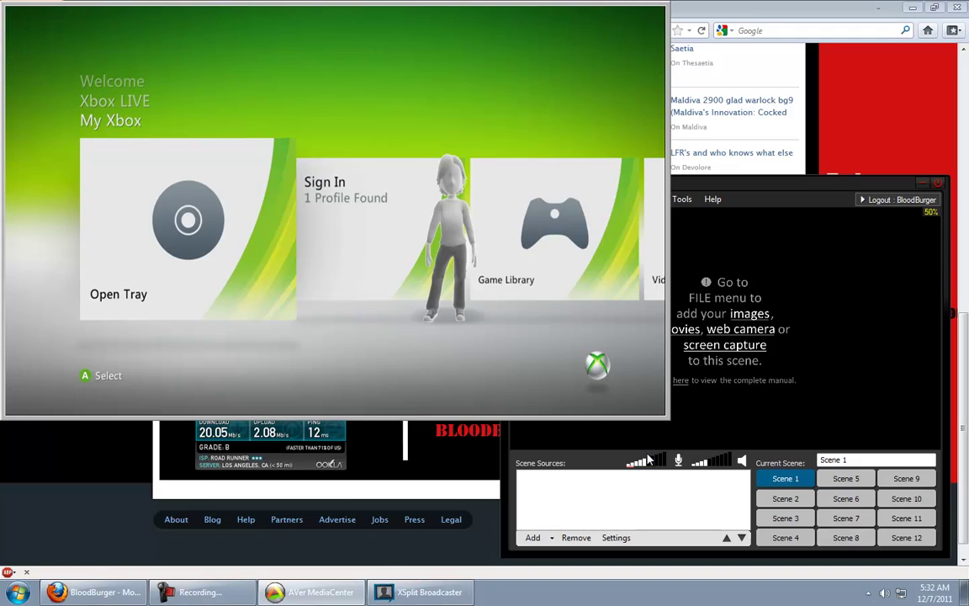
Add a screen-region source capturing the AVer MediaCenter Xbox window to Scene 1
left_click(532, 538)
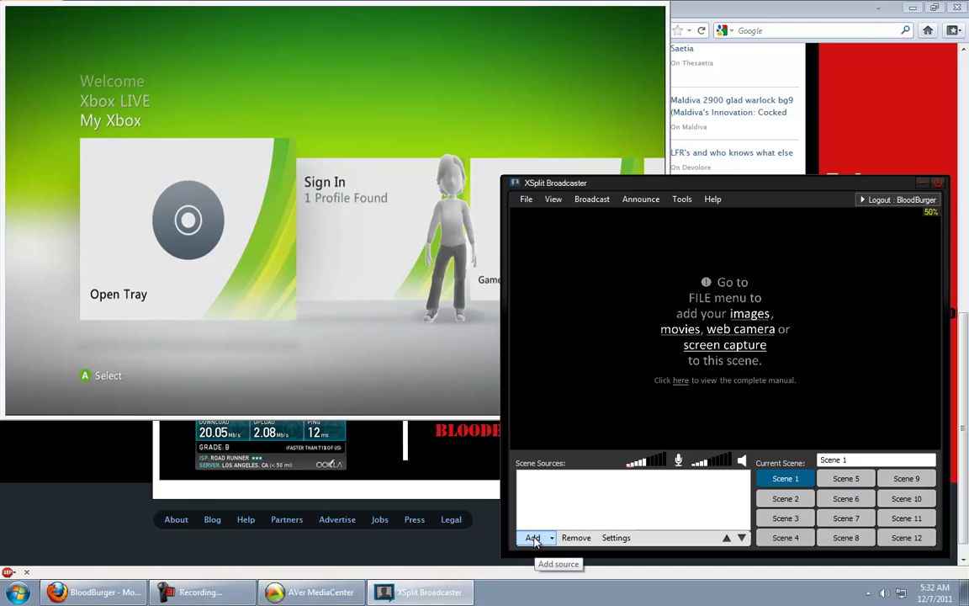
left_click(533, 538)
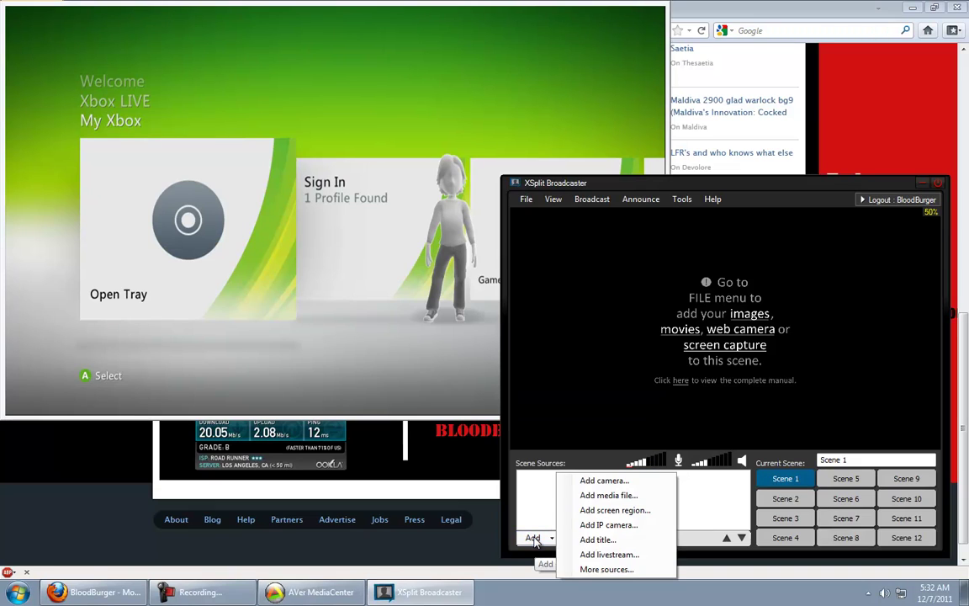
left_click(605, 509)
left_click(250, 186)
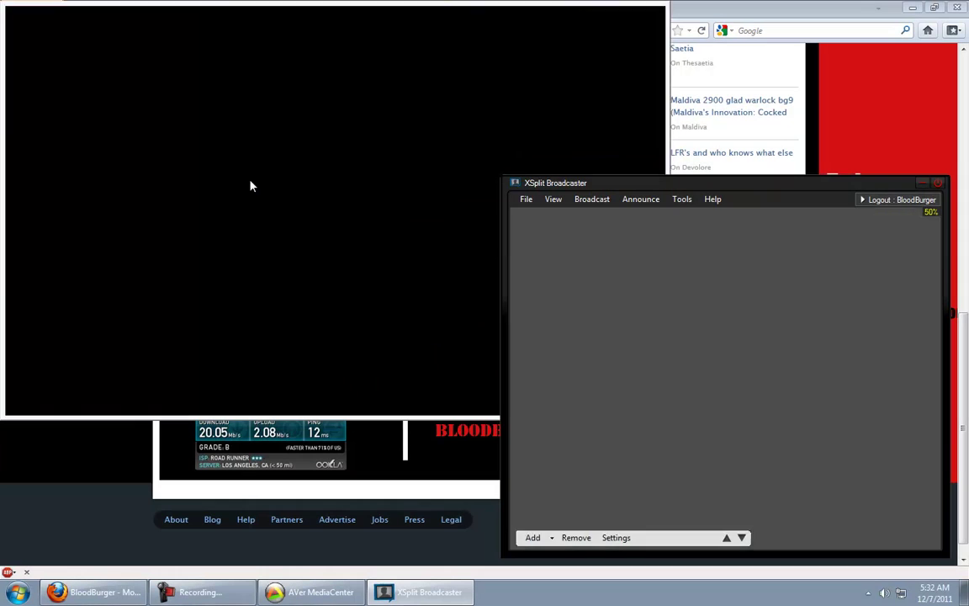
left_click(636, 249)
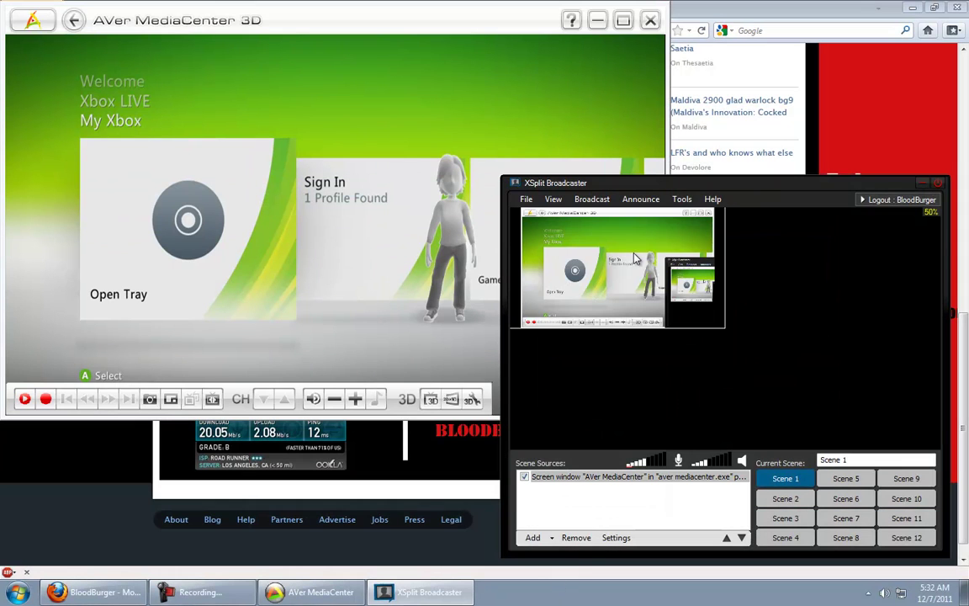
Open the source's Position settings and move the AVer window off the left screen edge
right_click(602, 268)
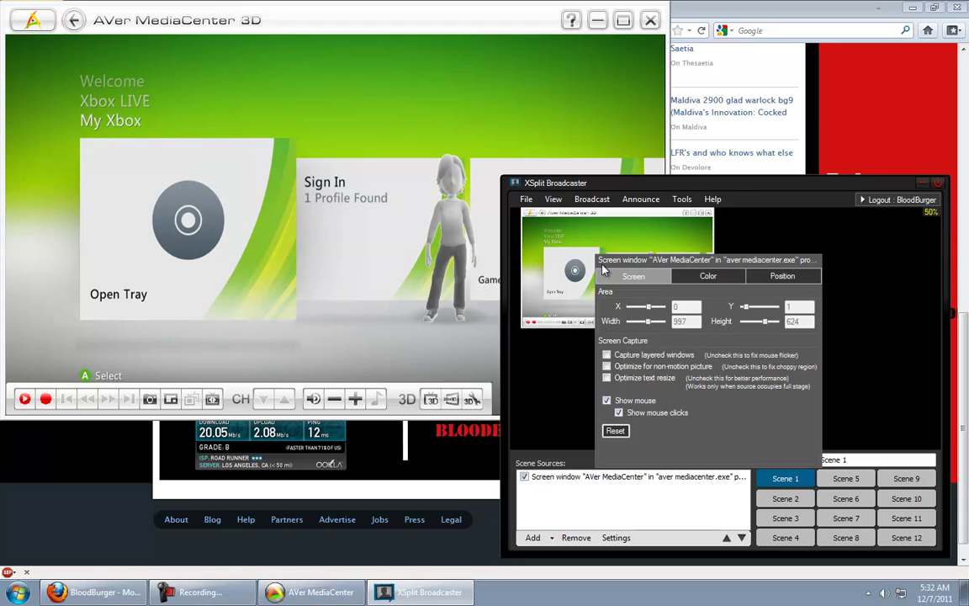
left_click(774, 278)
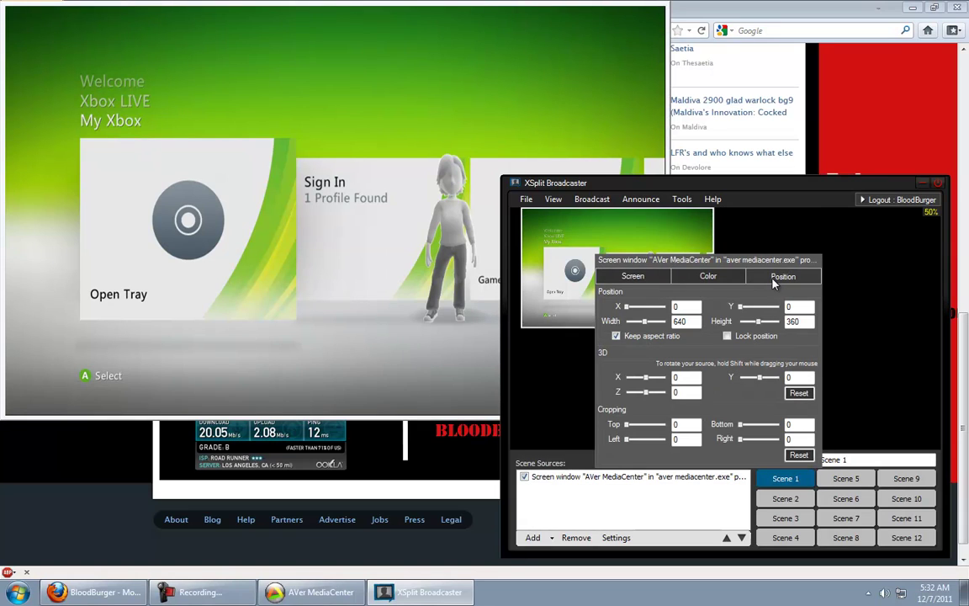
right_click(591, 225)
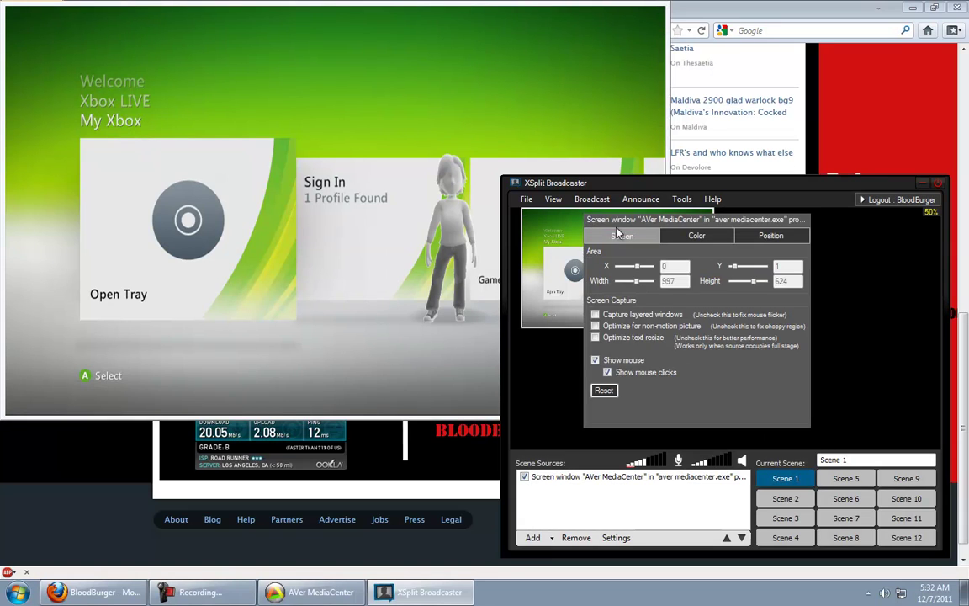
left_click(770, 235)
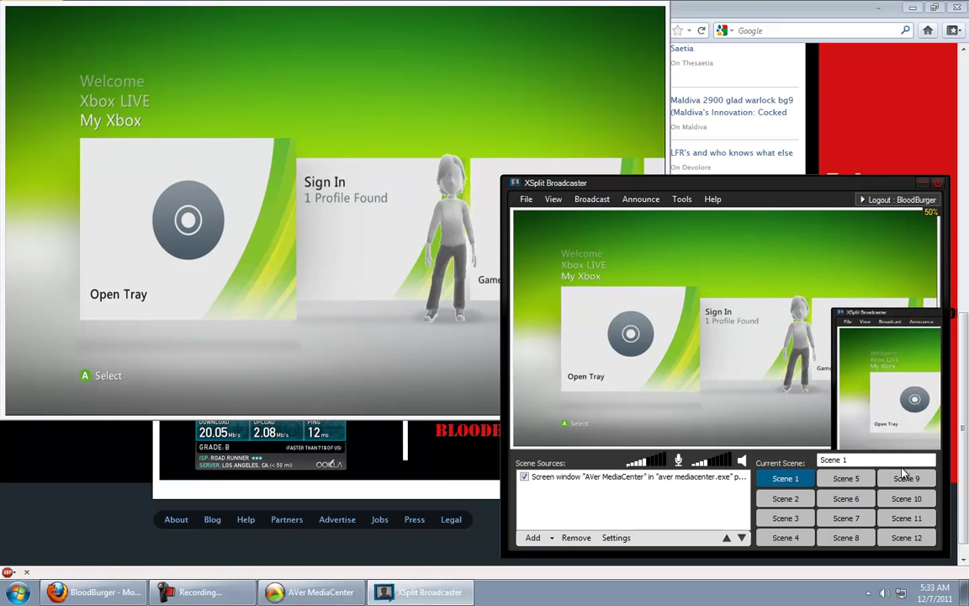
mouse_move(467, 359)
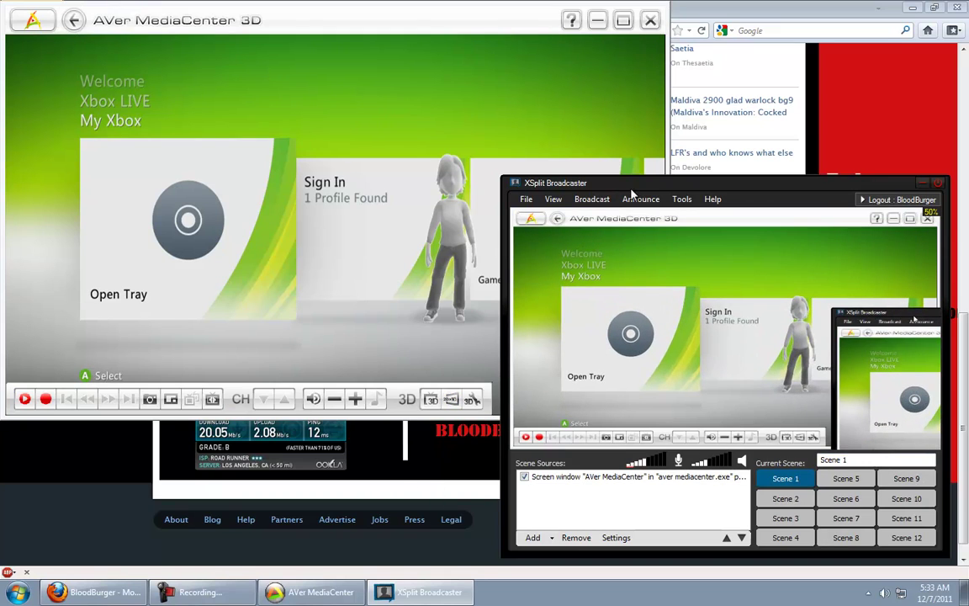
left_click_drag(516, 10, 2, 21)
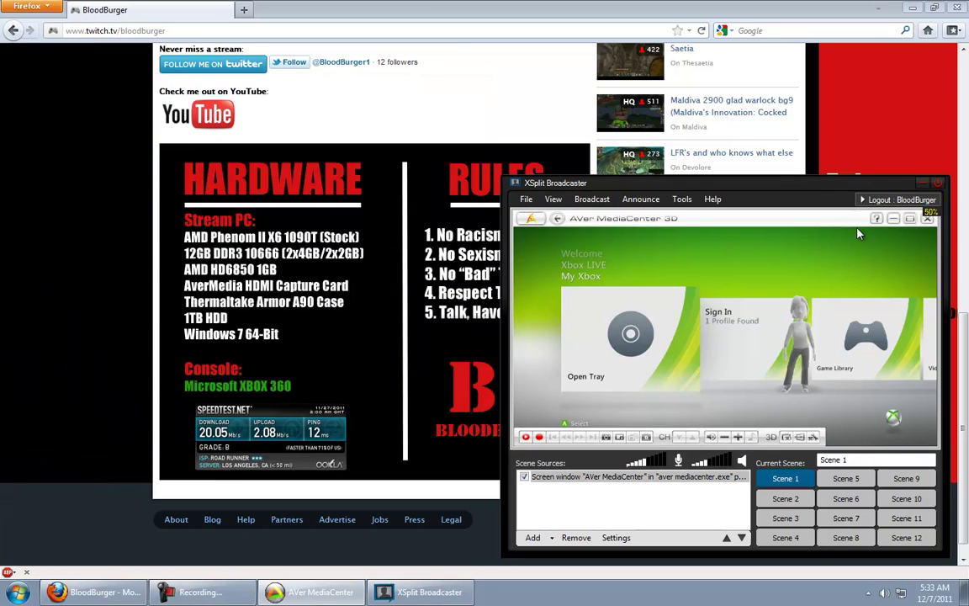
Crop the AVer capture source by 10 at the top and left in its Position settings
left_click_drag(779, 184, 655, 151)
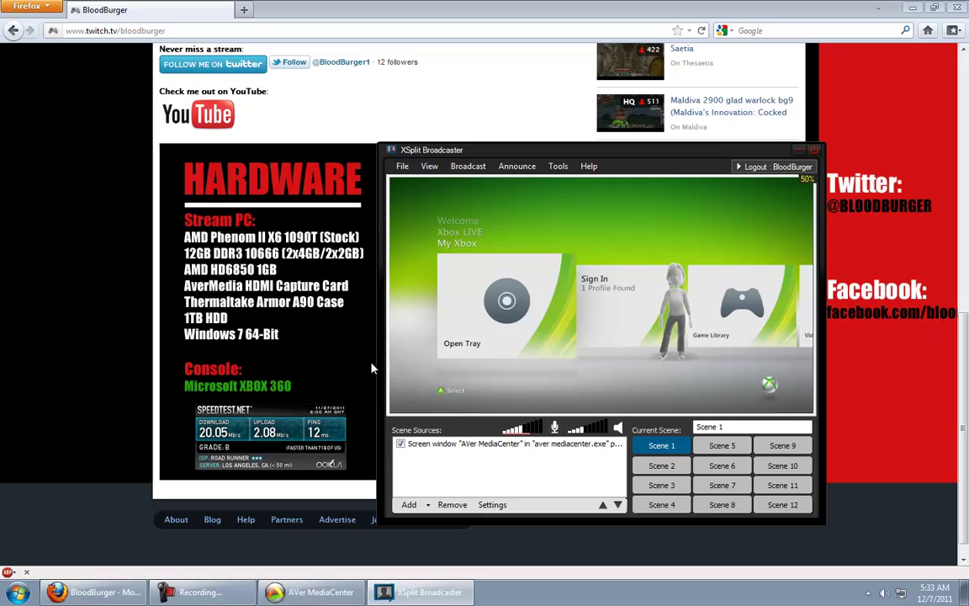
right_click(712, 240)
left_click(898, 259)
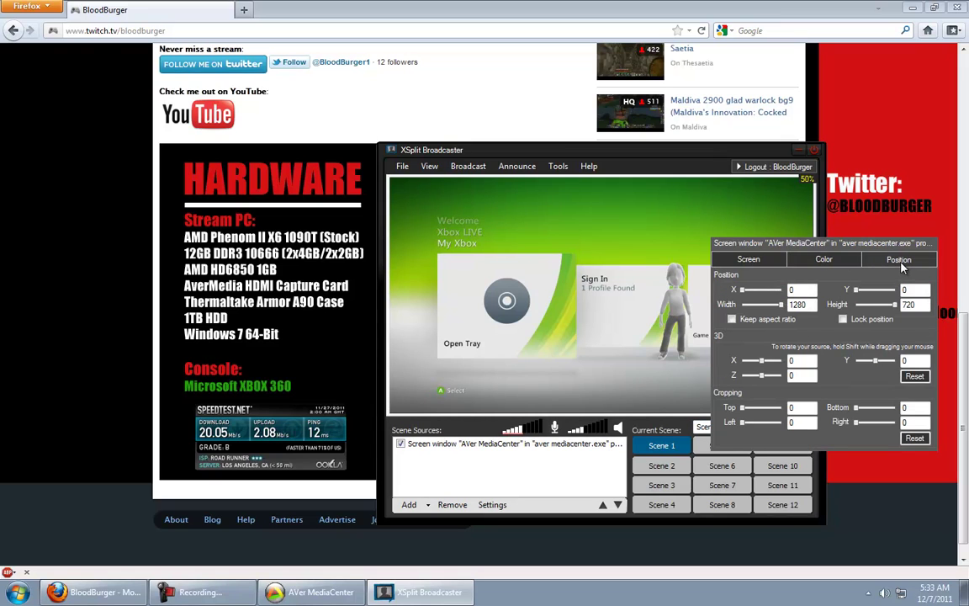
left_click(757, 409)
type("10")
key("Tab")
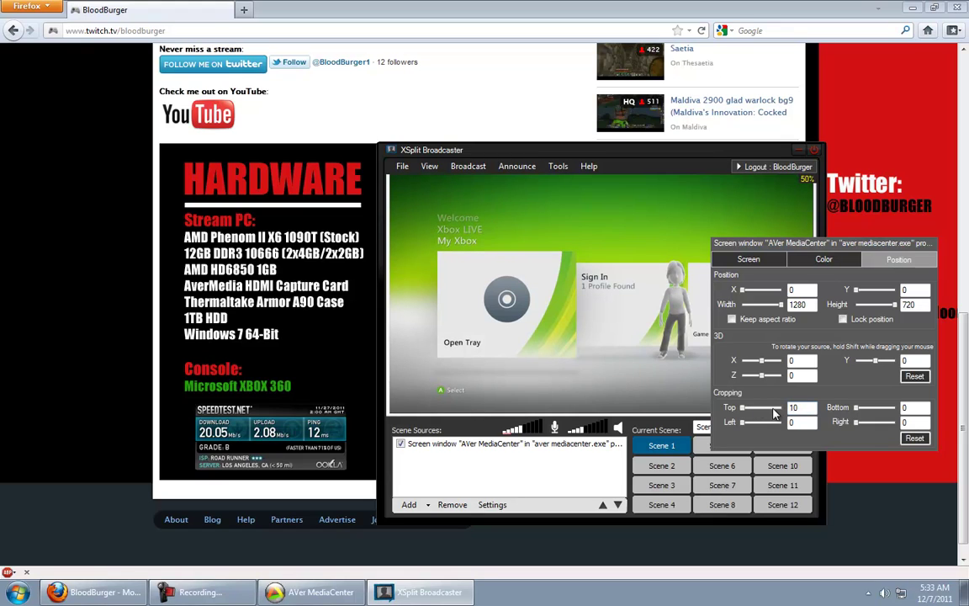
type("10")
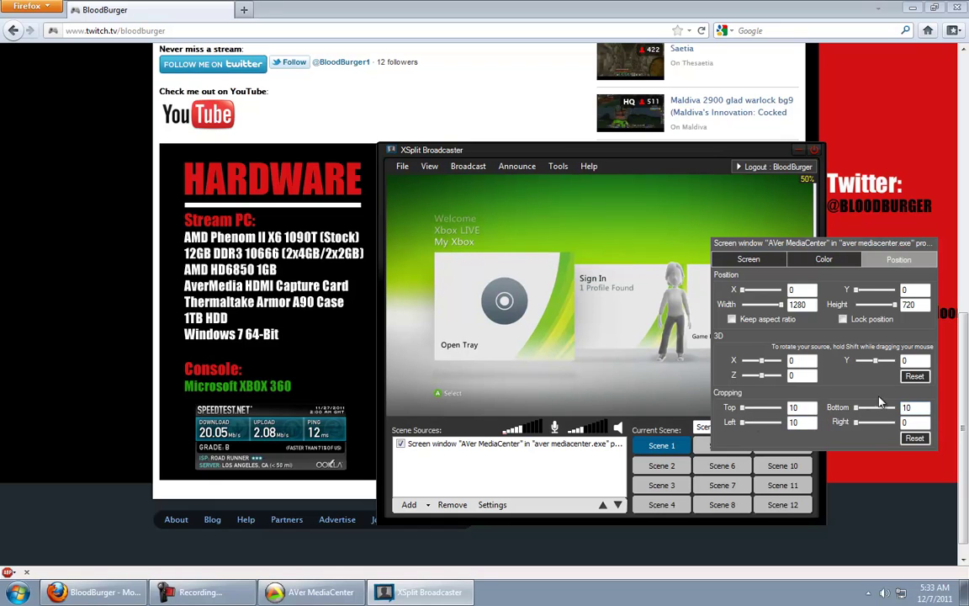
Set the right crop to 10, then close the settings and shift XSplit up-left
right_click(757, 336)
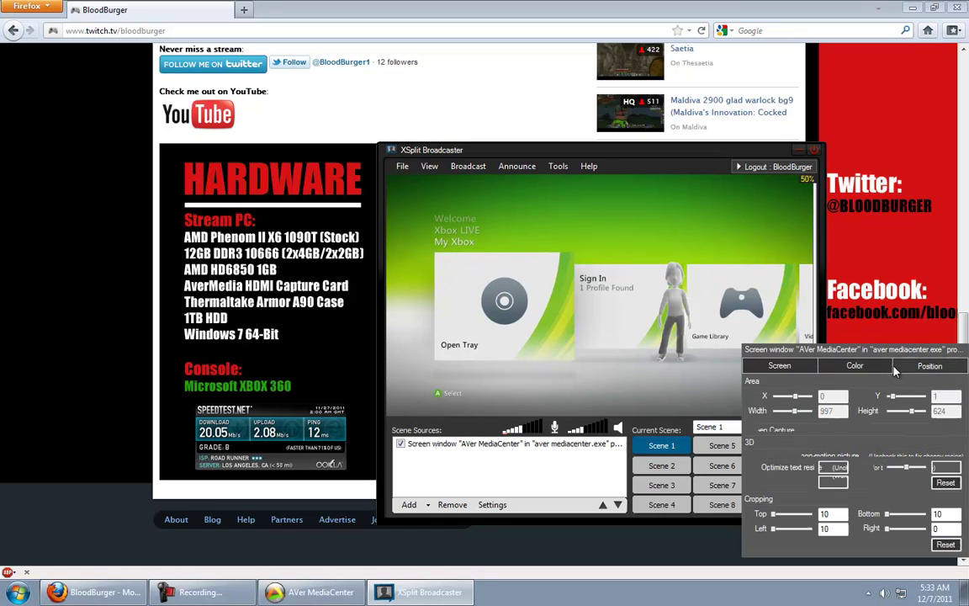
left_click(944, 528)
type("10")
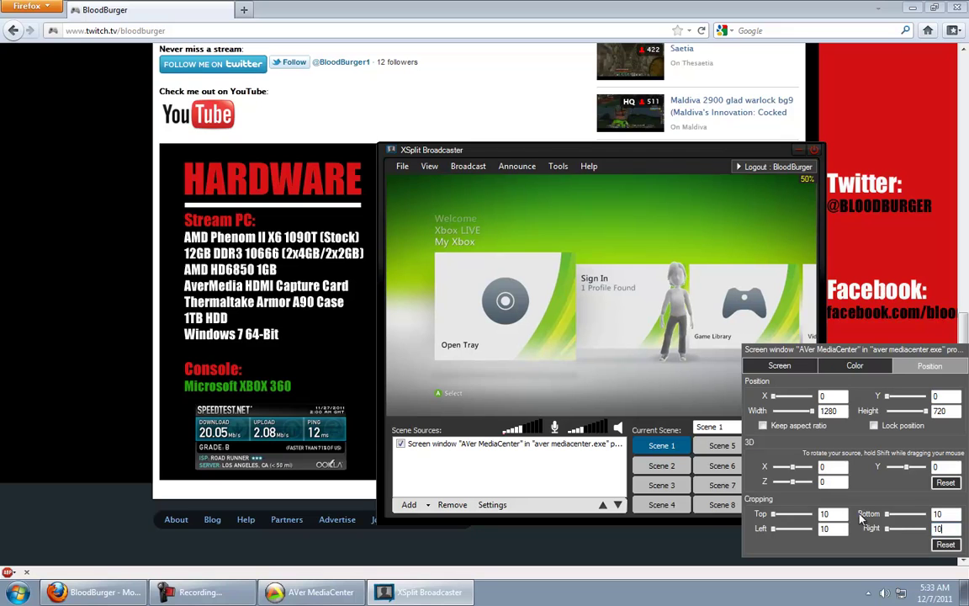
left_click_drag(567, 150, 528, 85)
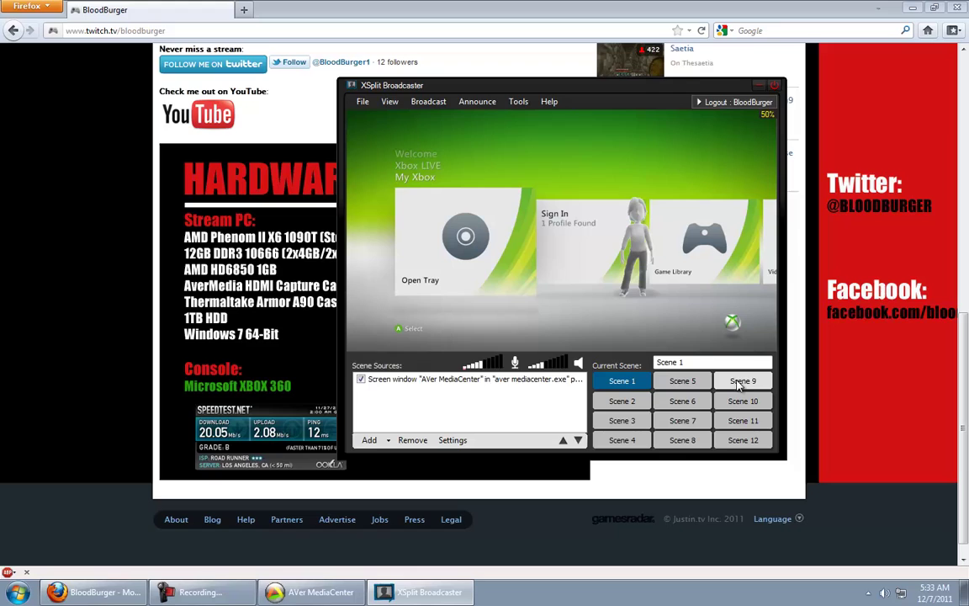
Show the Broadcast menu's Justin/TwitchTV, Own3D and local recording destinations
left_click(429, 102)
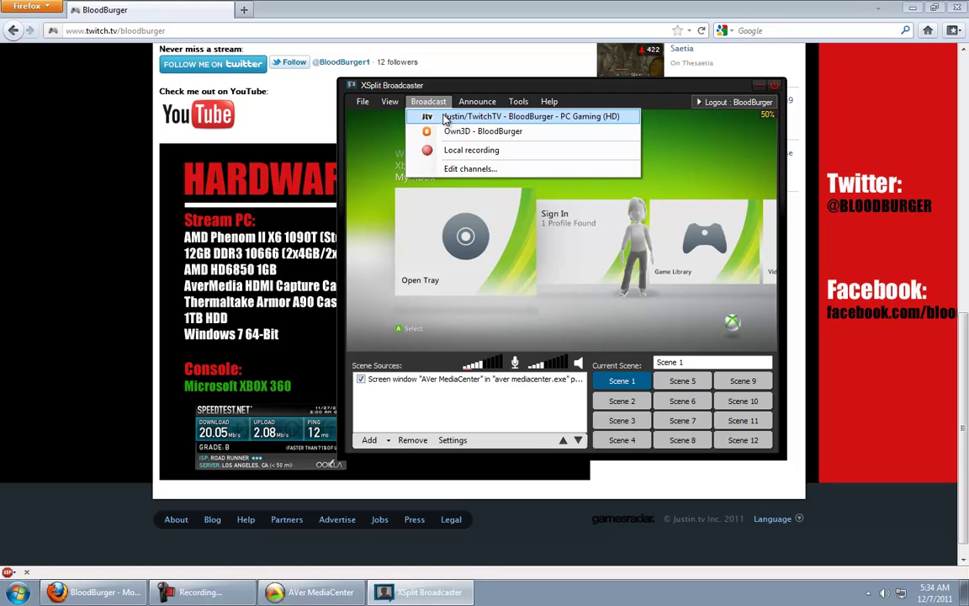
Go live on Justin/TwitchTV, mute the Twitch player, and dock XSplit at the right edge
left_click(444, 119)
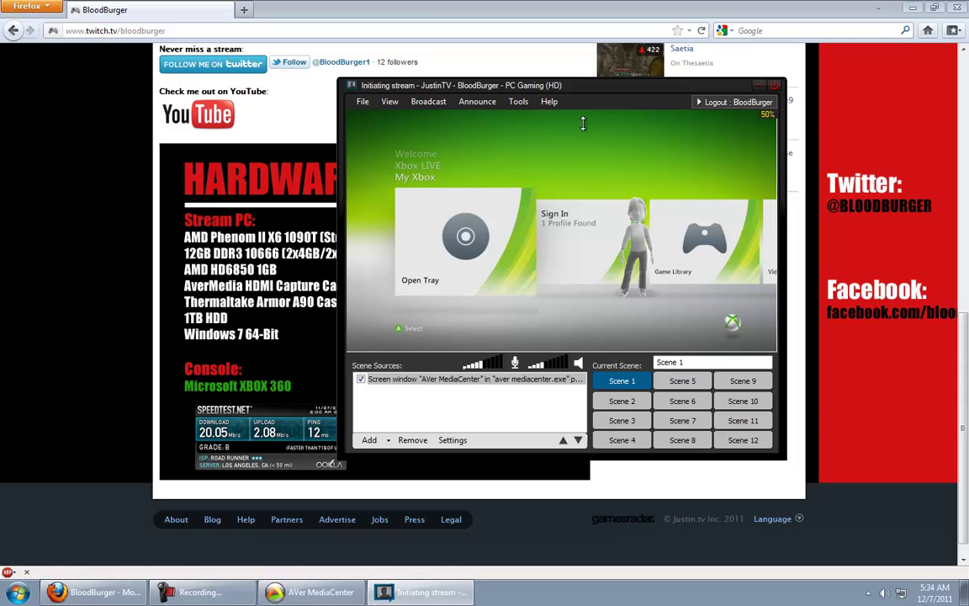
left_click(758, 85)
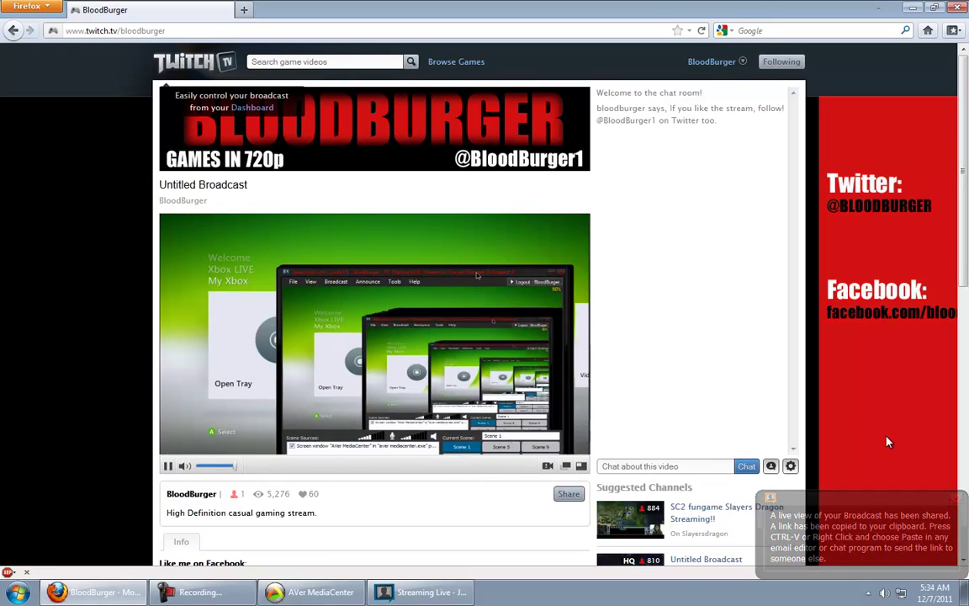
left_click(184, 465)
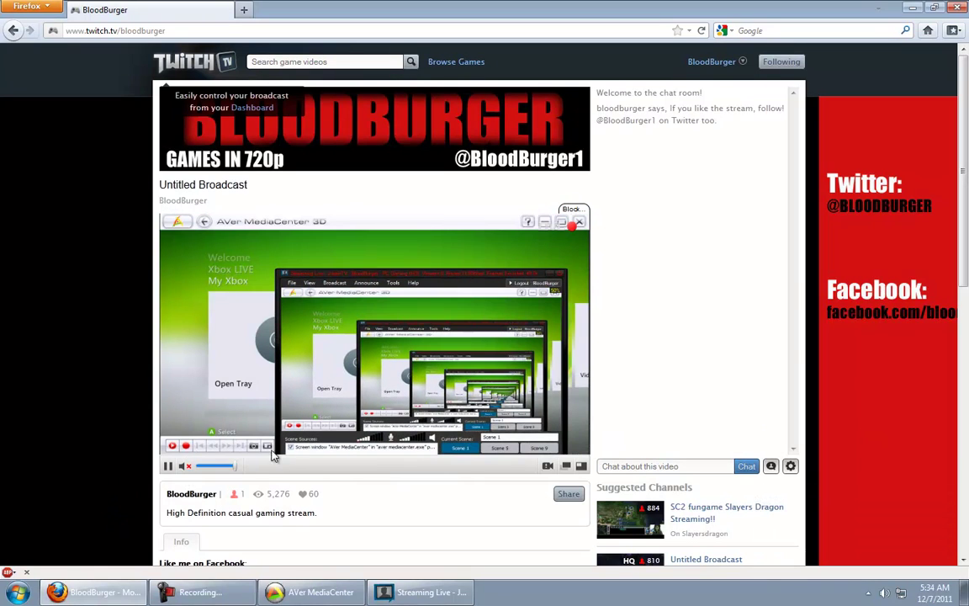
left_click(420, 592)
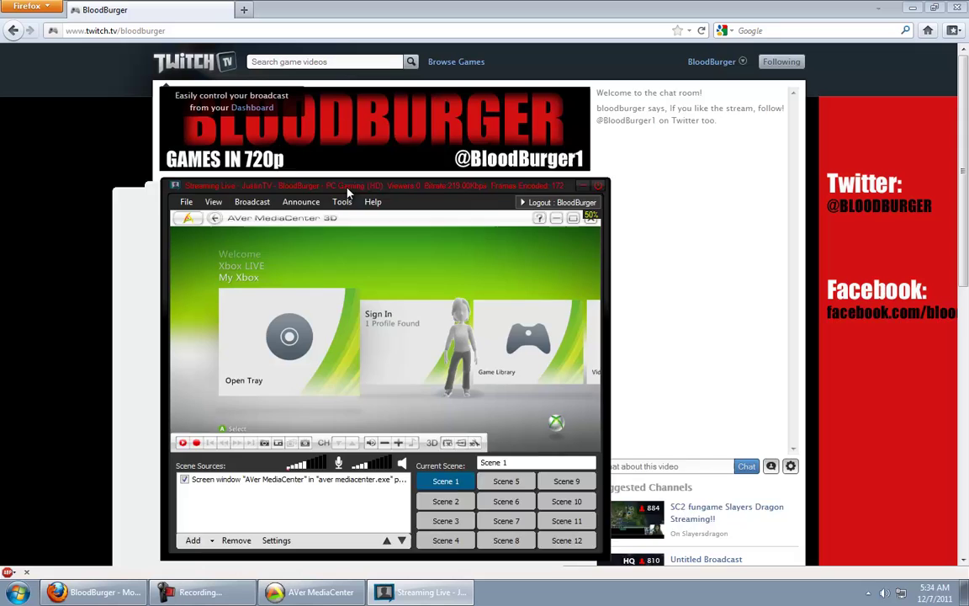
left_click_drag(508, 148, 778, 161)
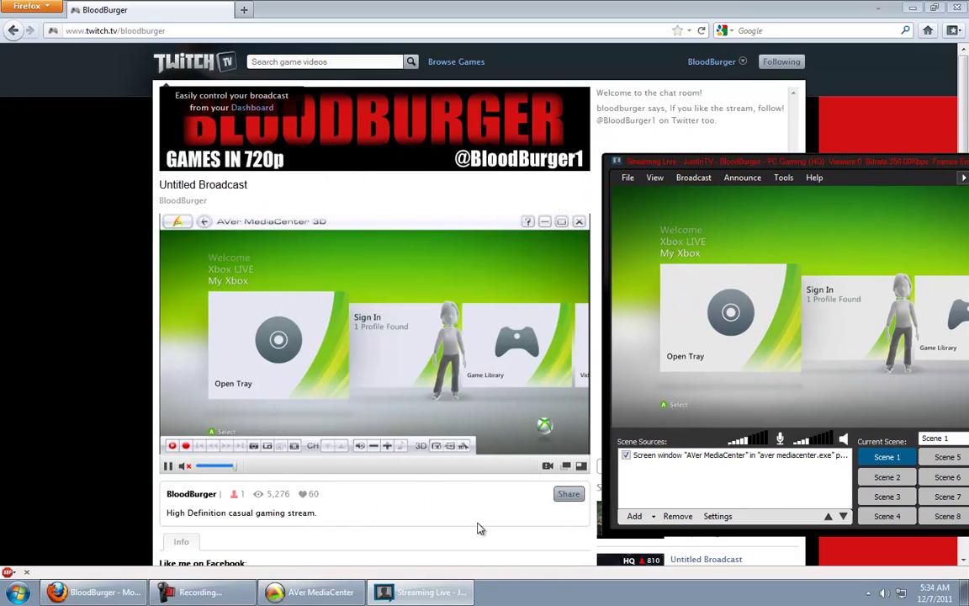